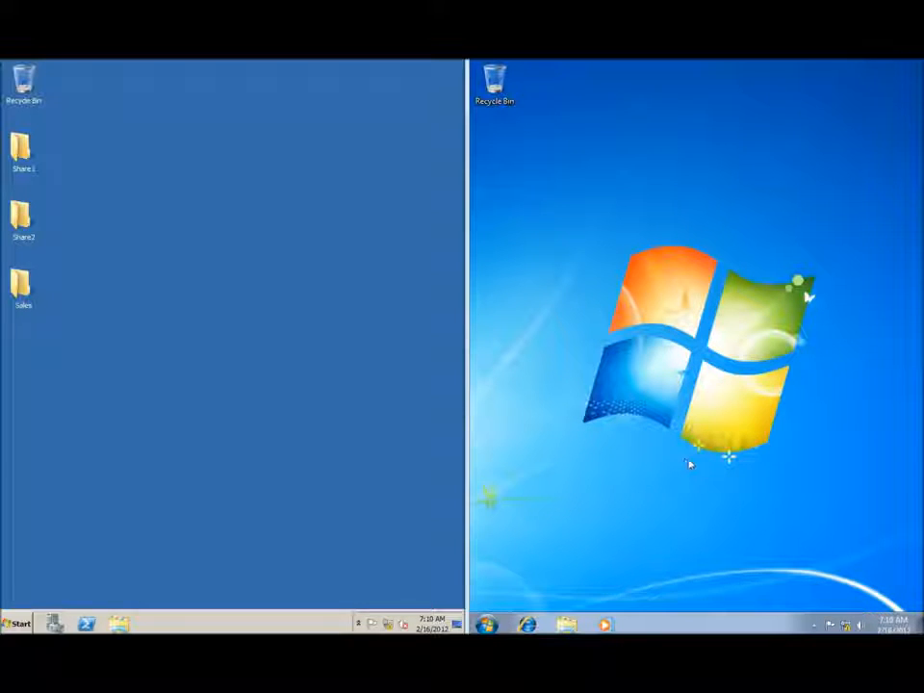
Run ipconfig in a command prompt on the Windows 7 client to look up its IPv4 address
left_click(486, 624)
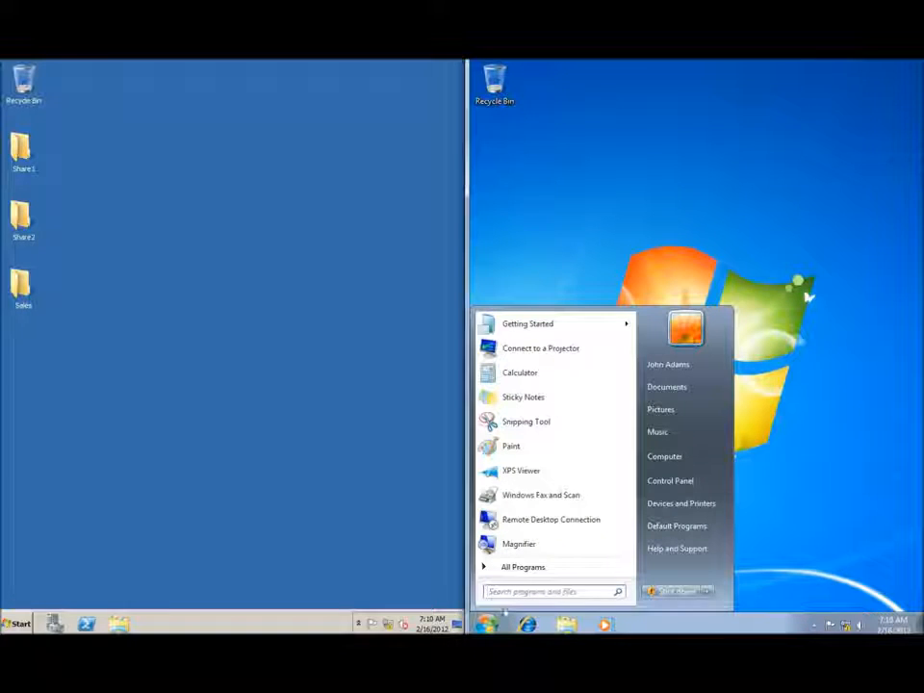
left_click(513, 592)
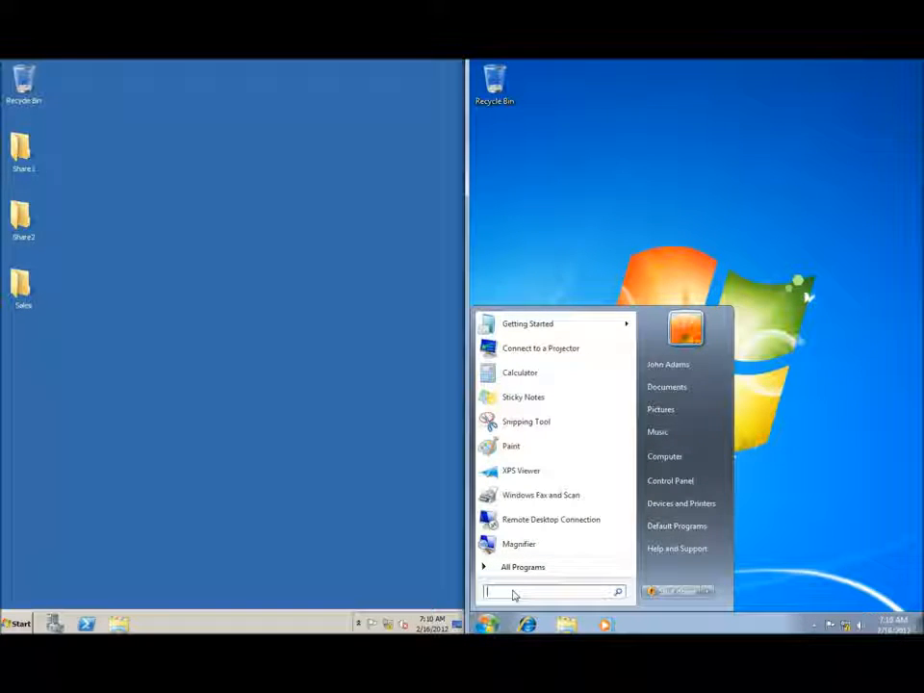
type("cmd")
key("Return")
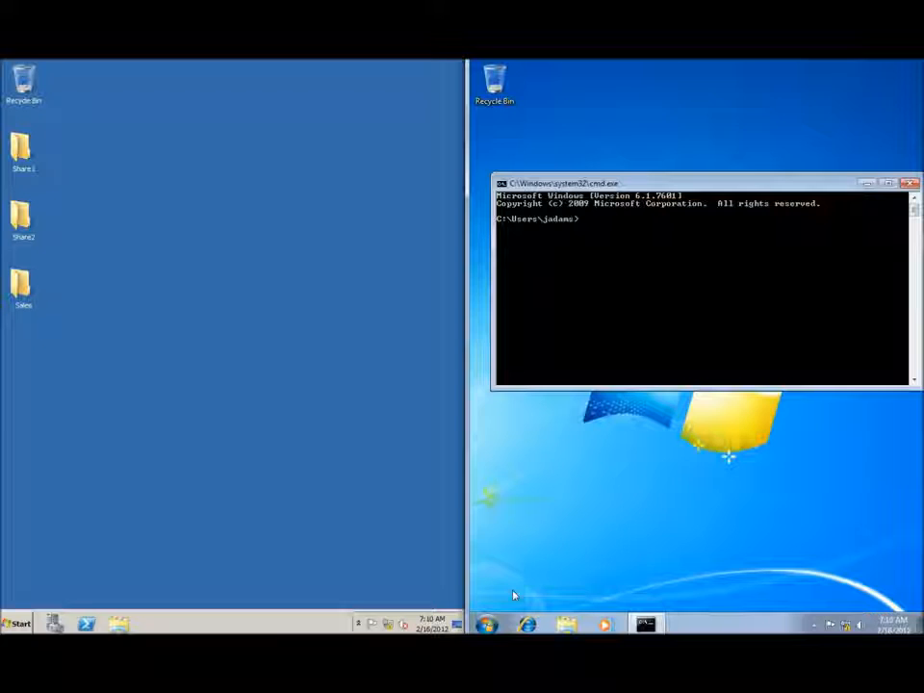
type("ip")
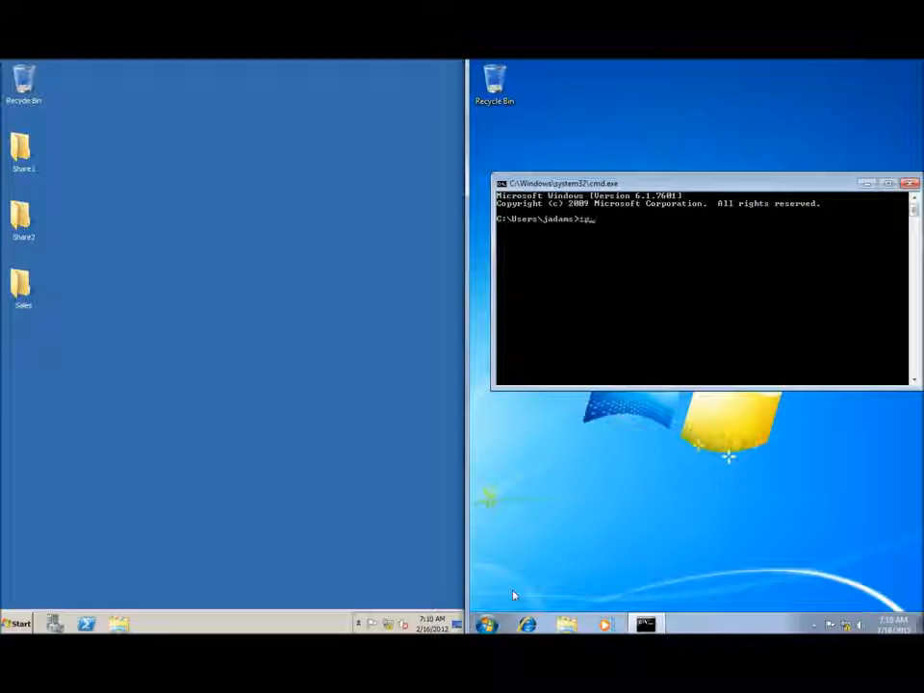
type("config")
key("Return")
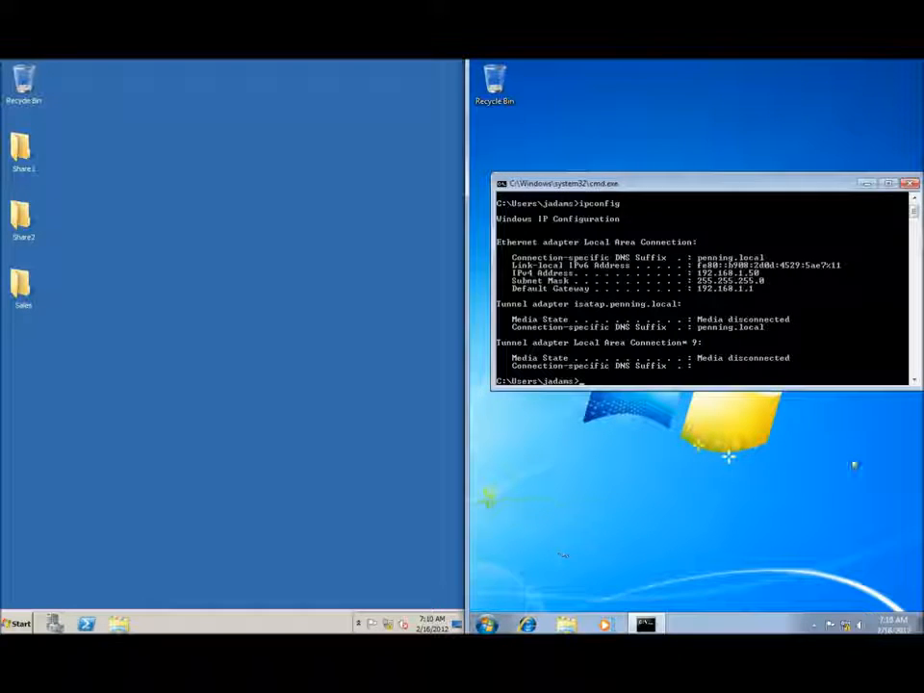
scroll(761, 283, "down", 1)
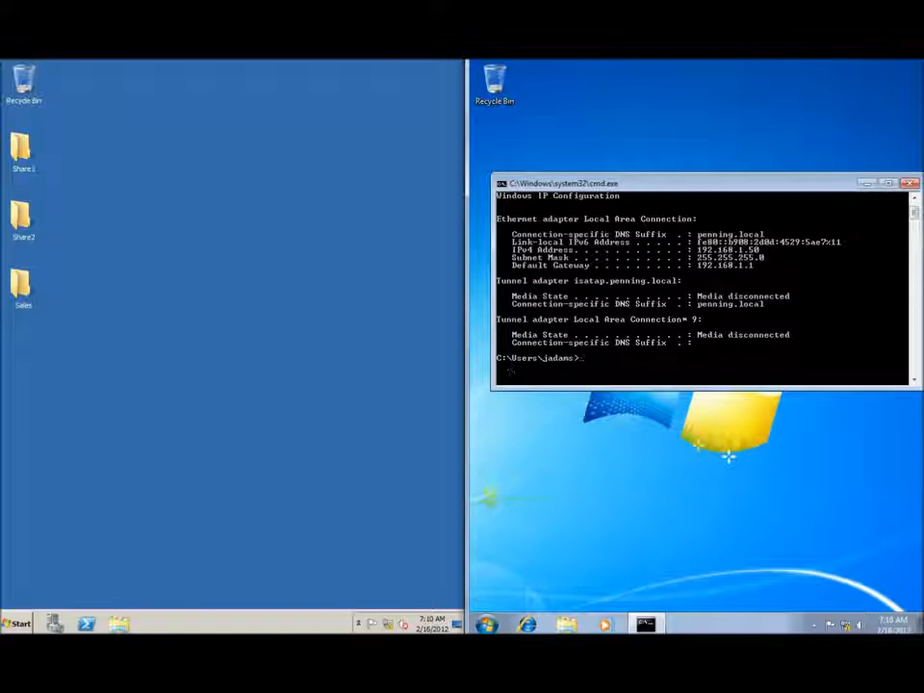
Ping 192.168.1.50 from a command prompt on the server to test whether the client answers
left_click(18, 623)
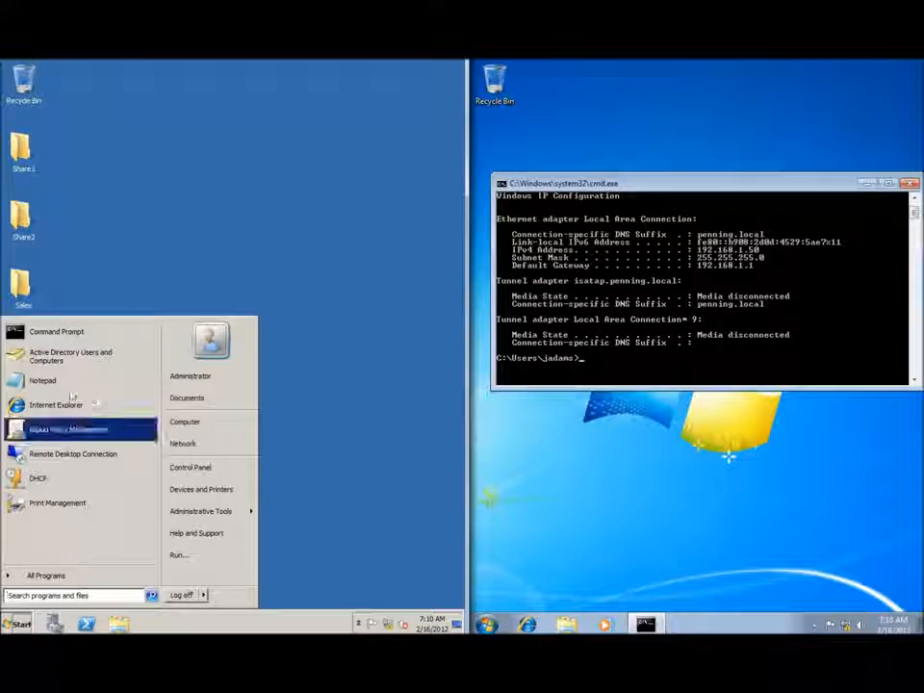
left_click(60, 331)
type("ping 19")
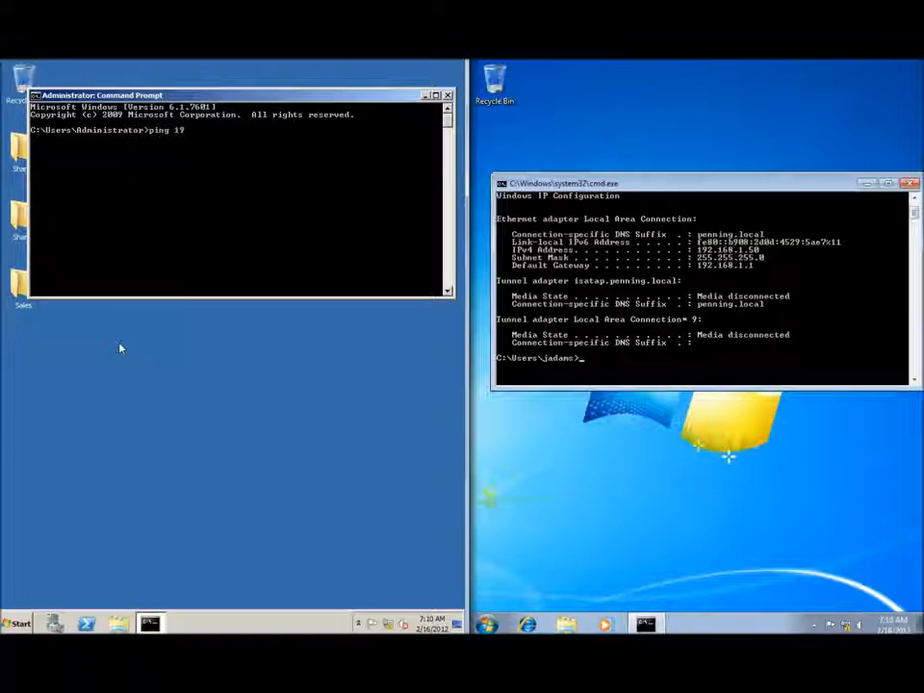
type("2.168.1.50")
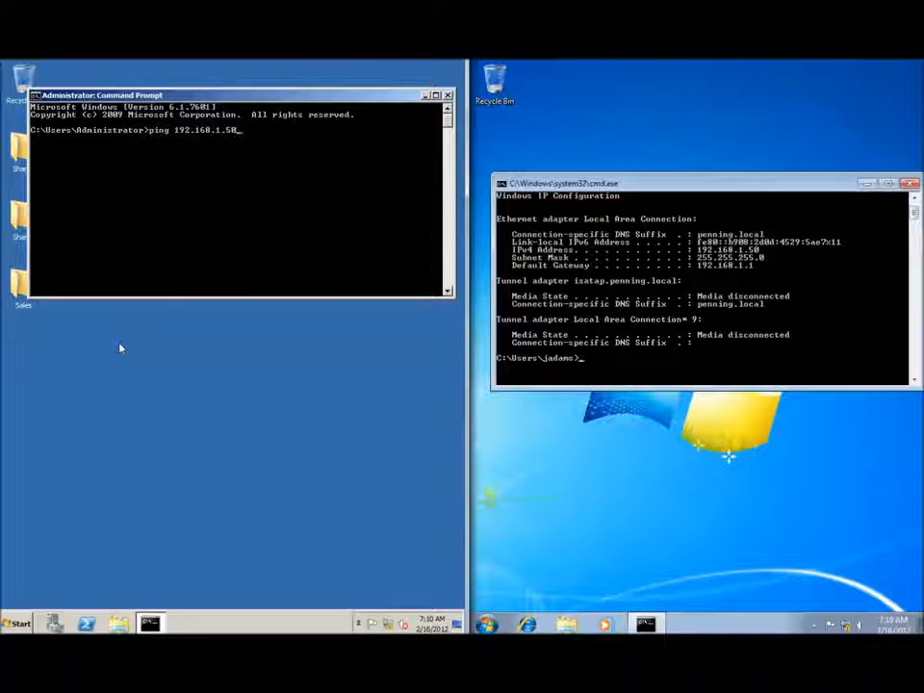
key("Return")
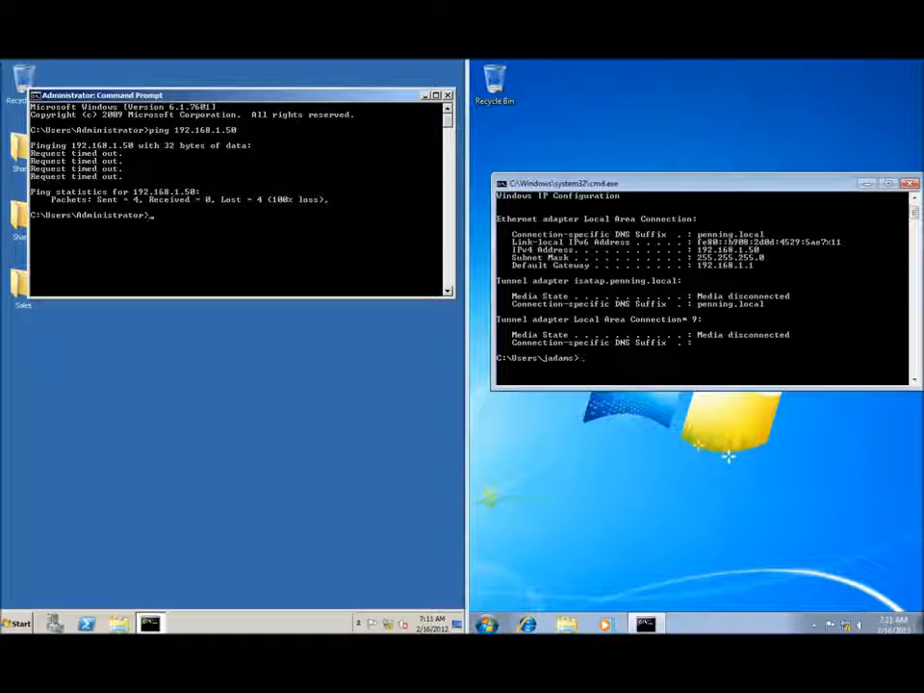
Open the Default Domain Policy of penning.local for editing in Group Policy Management on the server
left_click(20, 624)
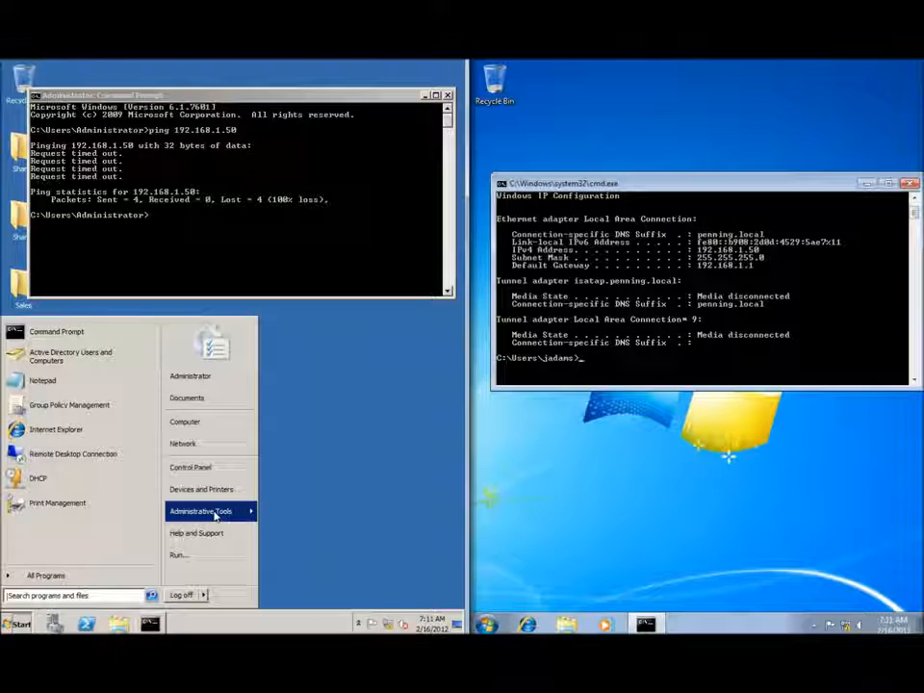
mouse_move(213, 516)
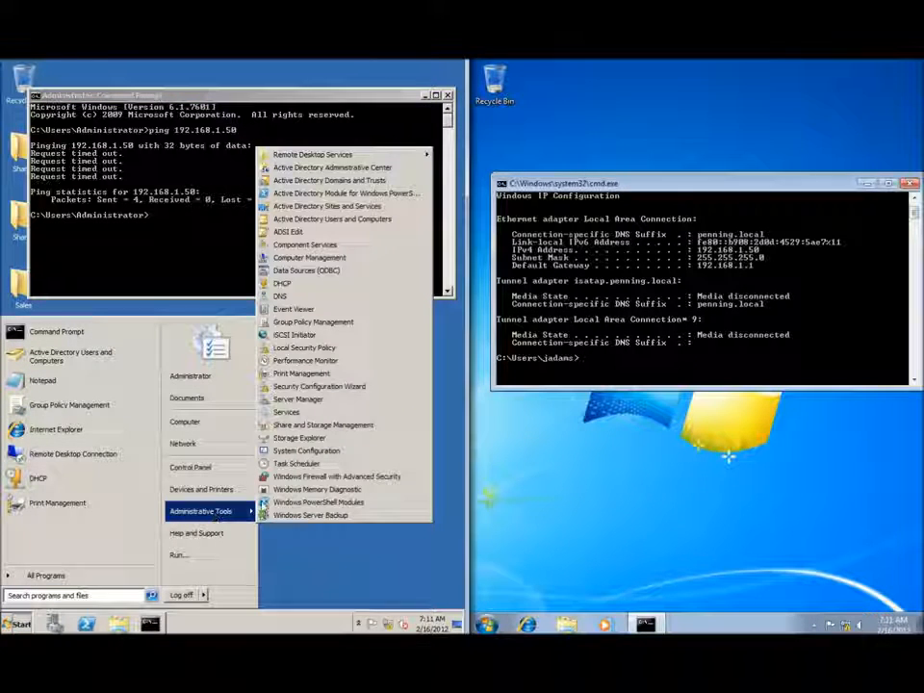
left_click(324, 324)
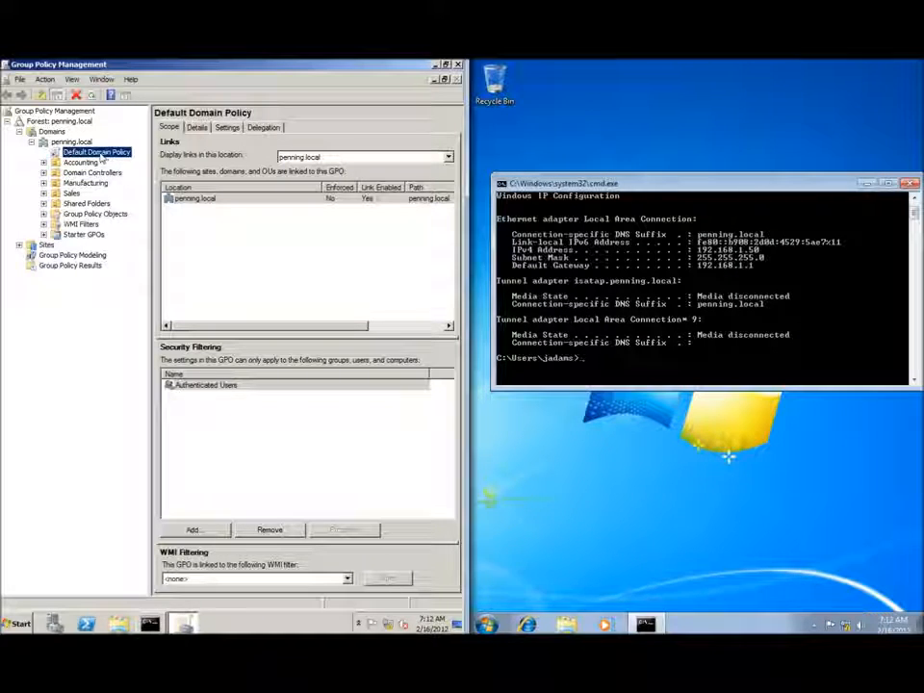
right_click(101, 157)
left_click(101, 158)
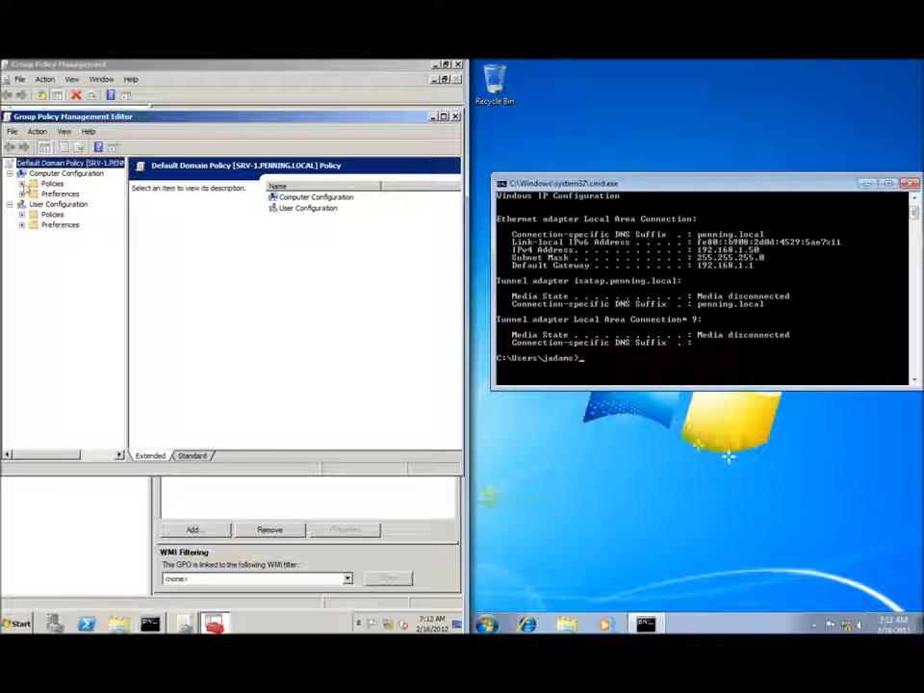
Show the Windows Firewall Domain Profile settings in the computer policies, under Administrative Templates, Network, Network Connections
left_click(23, 184)
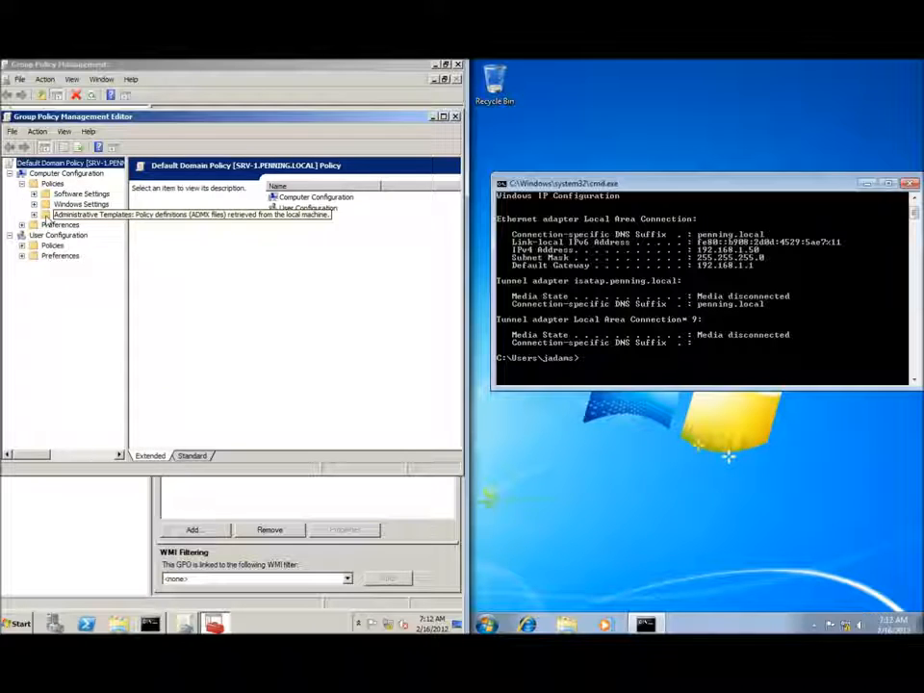
left_click(34, 215)
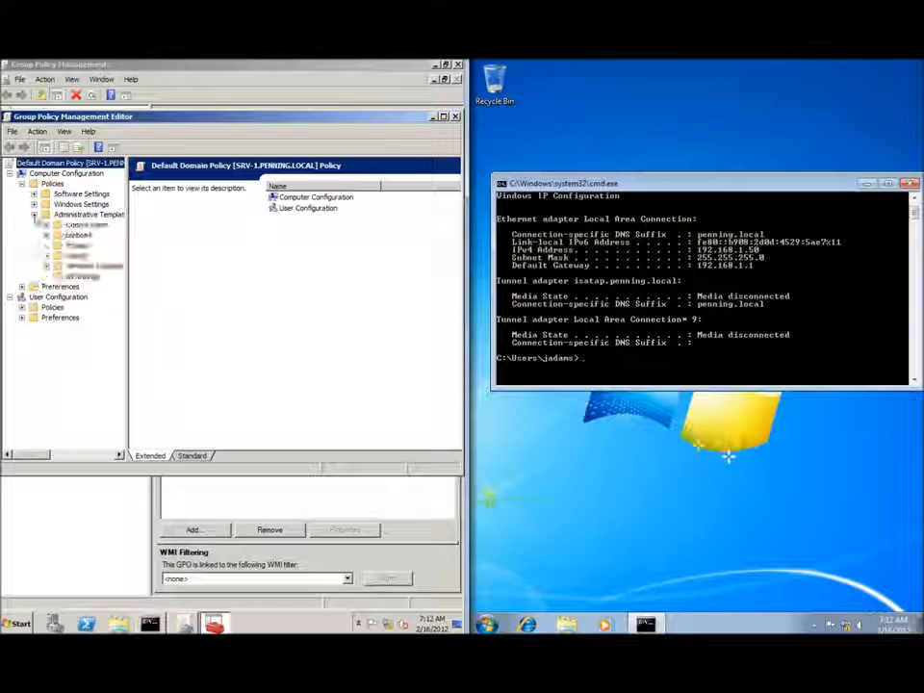
left_click(47, 235)
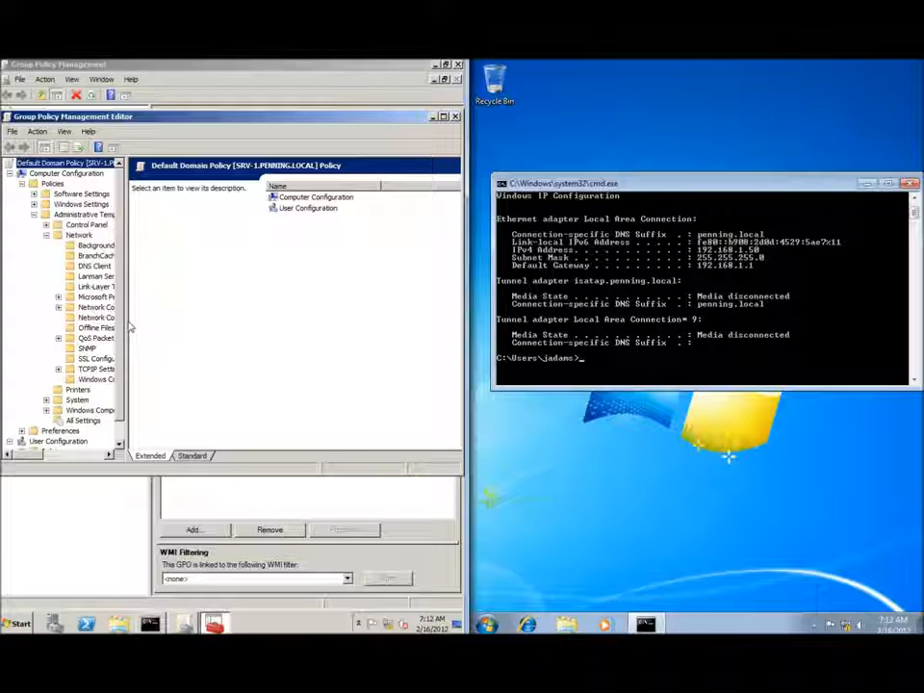
left_click_drag(130, 326, 174, 330)
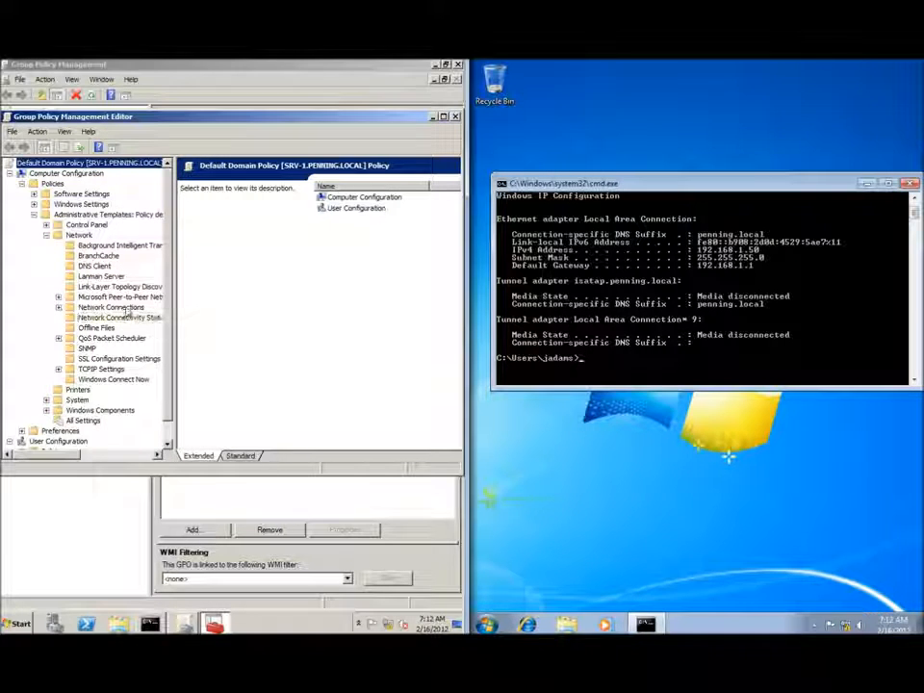
left_click(58, 307)
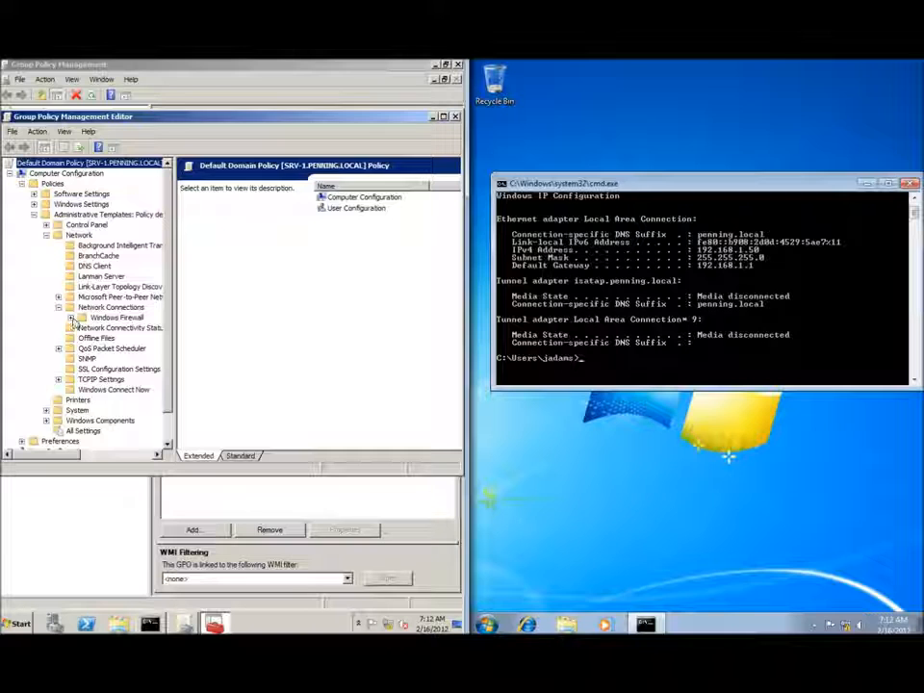
left_click(69, 317)
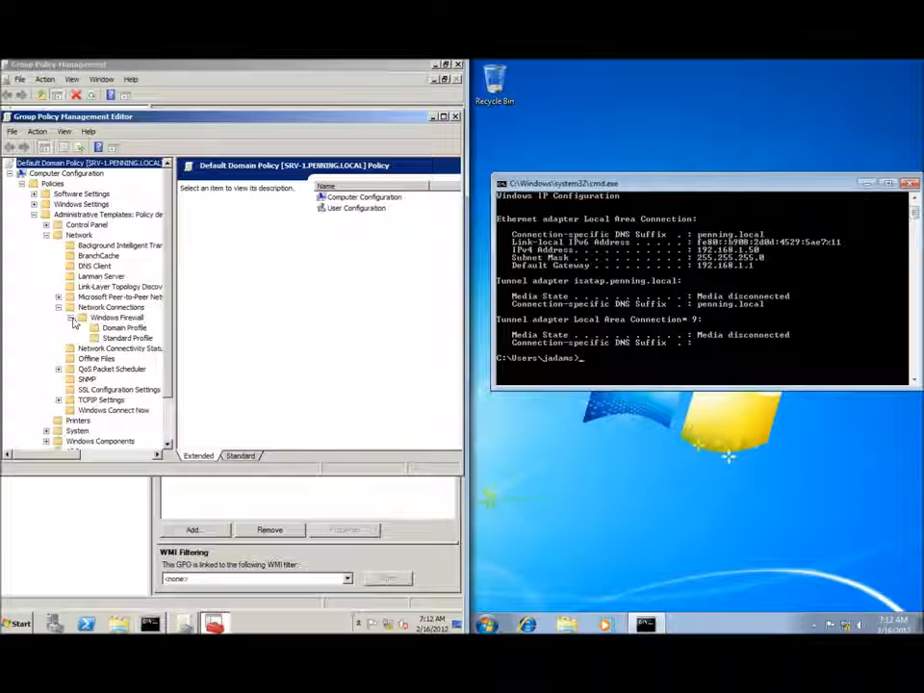
left_click(124, 329)
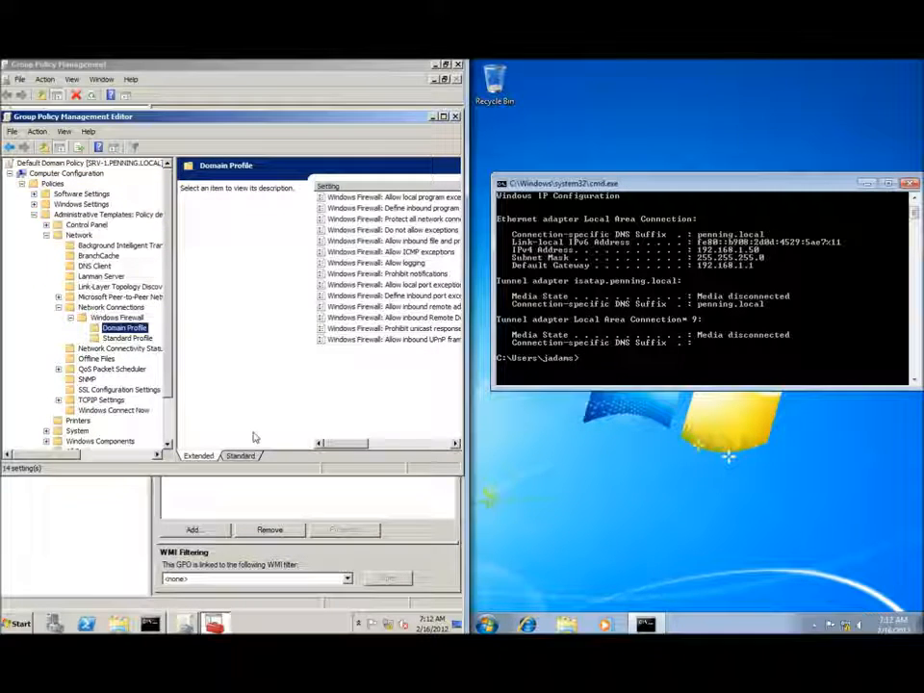
Enable the Allow ICMP exceptions policy with Allow inbound echo request, and close the policy editor and Group Policy Management
left_click_drag(347, 443, 372, 443)
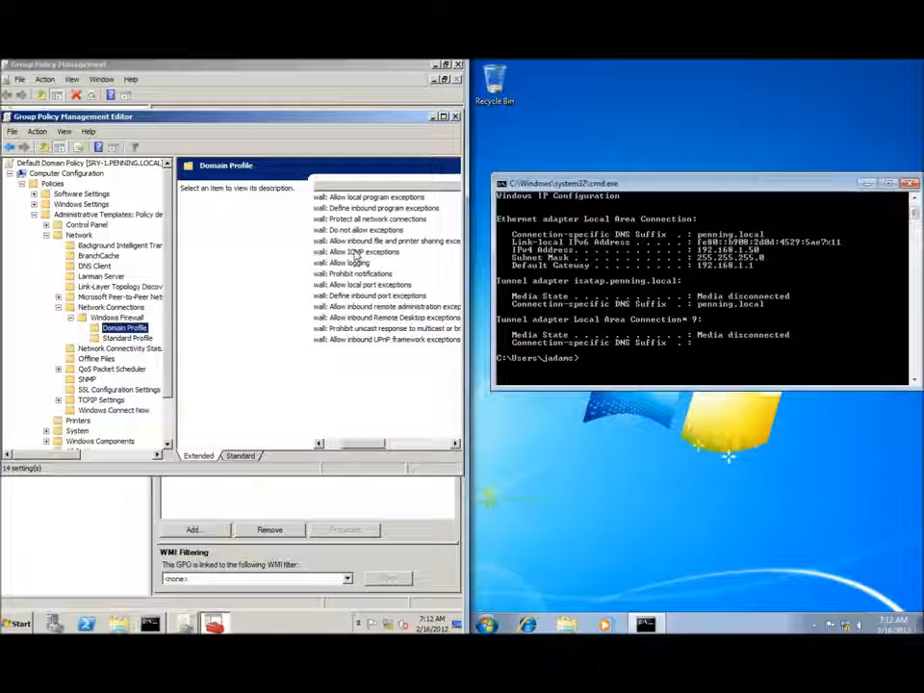
double_click(356, 252)
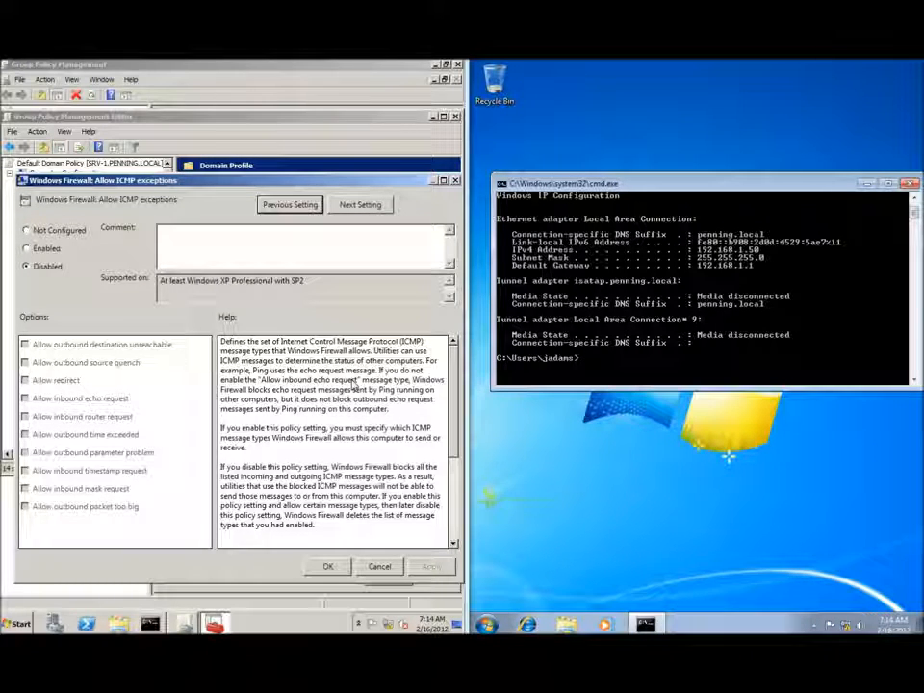
left_click(44, 249)
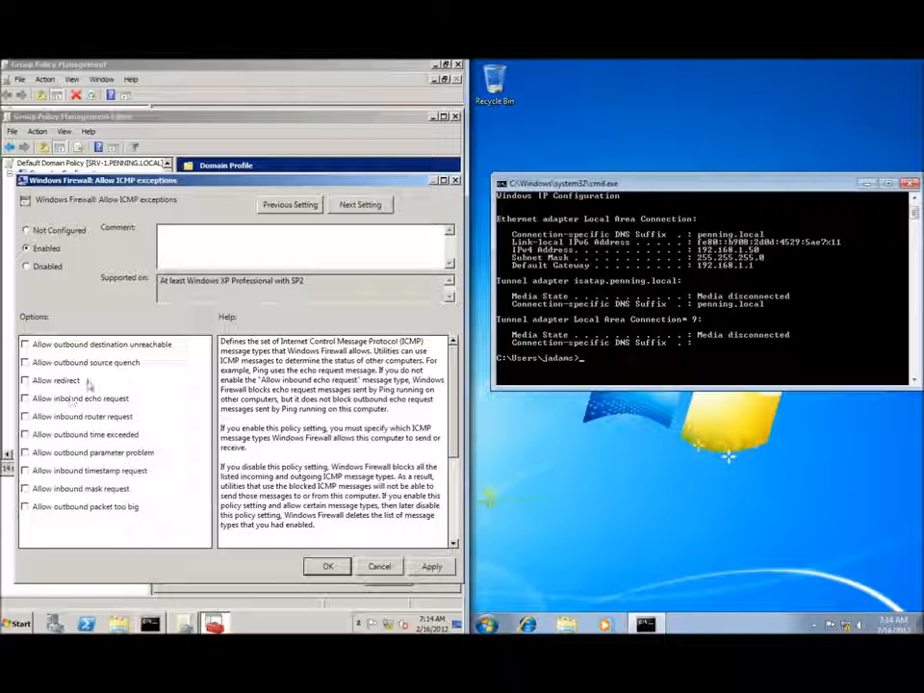
left_click(25, 398)
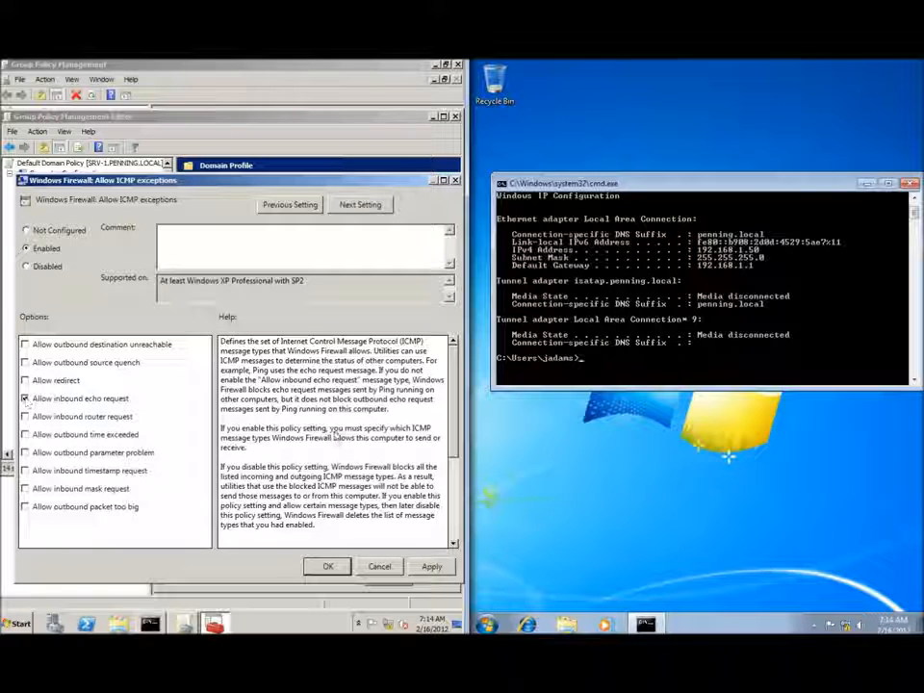
left_click(343, 567)
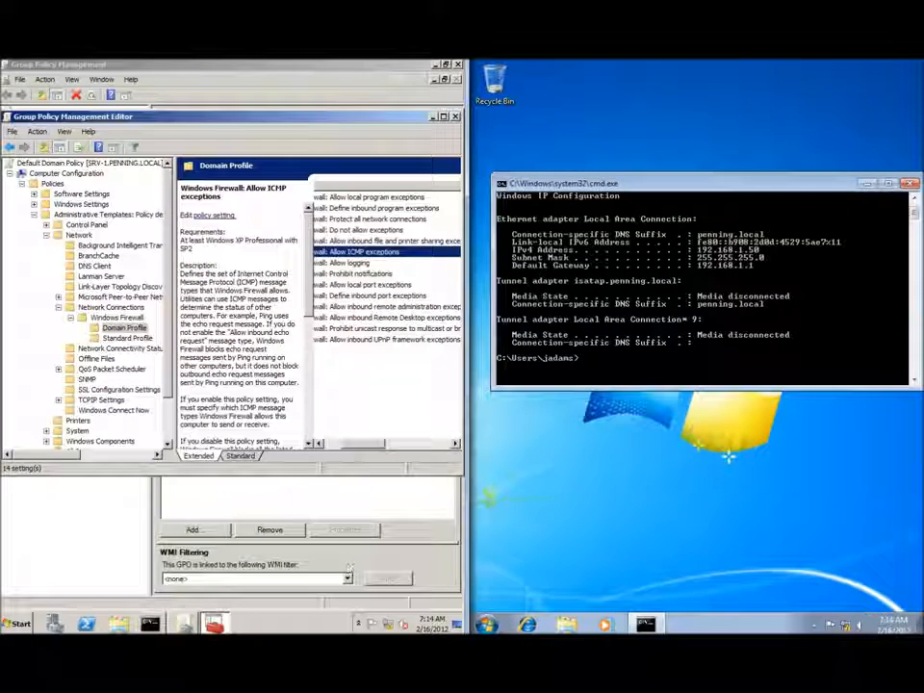
left_click(456, 116)
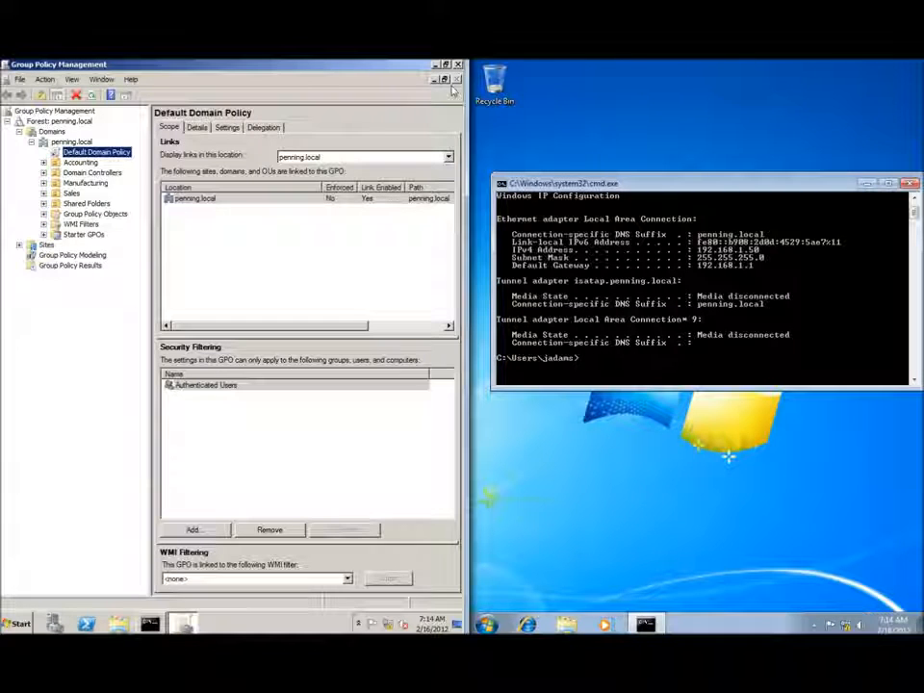
left_click(458, 65)
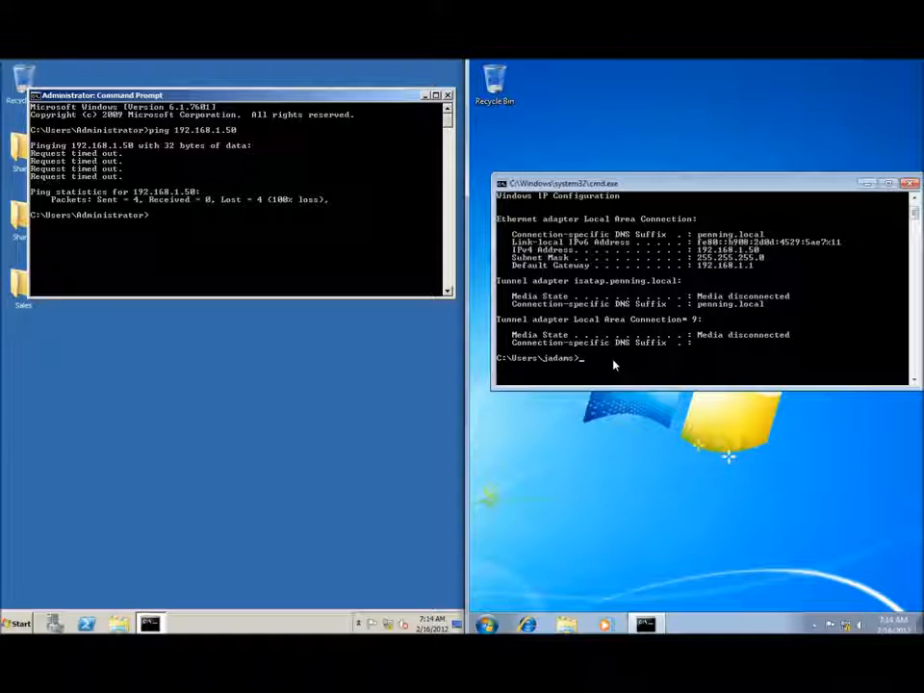
Refresh the client's group policy with gpupdate and ping 192.168.1.50 again from the server
type("gpupdate")
key("Return")
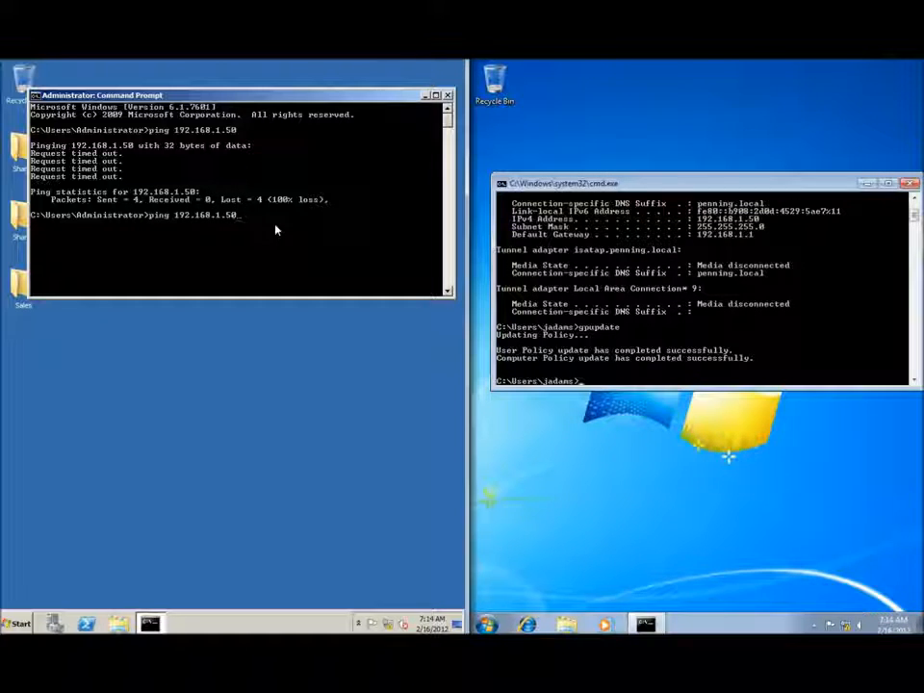
key("Return")
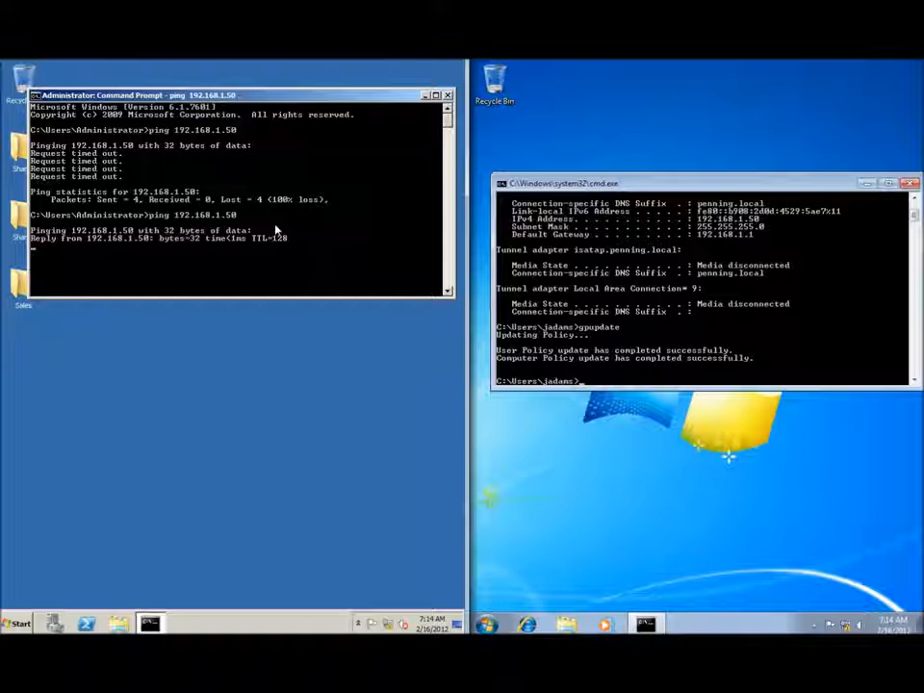